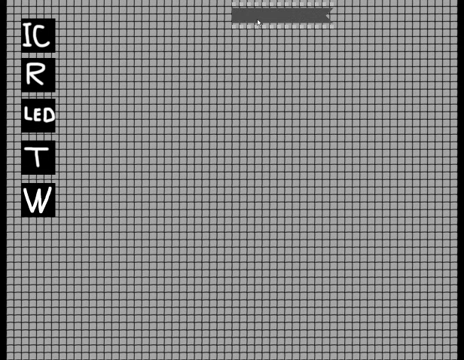
- Drag the IC chip from the top to mid-board and nudge it with the arrow keys
left_click(258, 22)
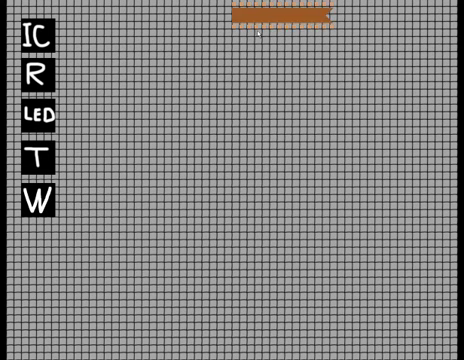
left_click_drag(258, 22, 182, 165)
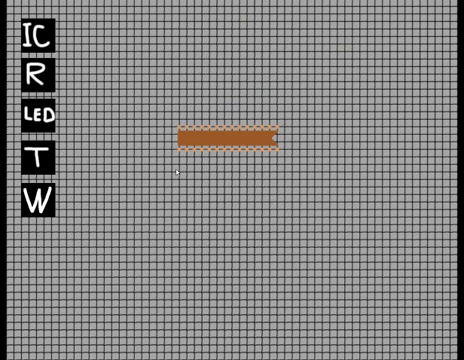
key("Right")
key("Up")
key("Down")
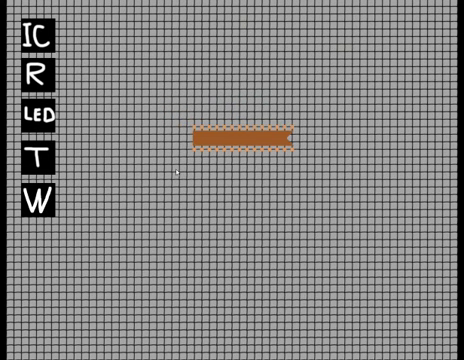
key("Right")
- Rotate the IC chip three 90-degree turns, then delete it
key("r")
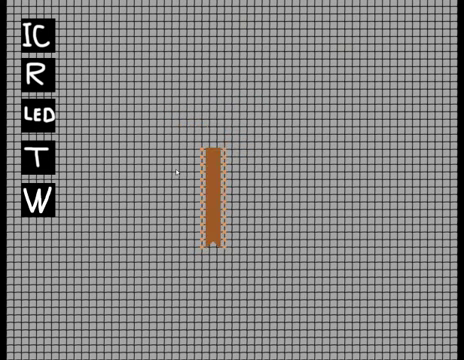
key("r")
key("r")
key("r")
key("r")
key("r")
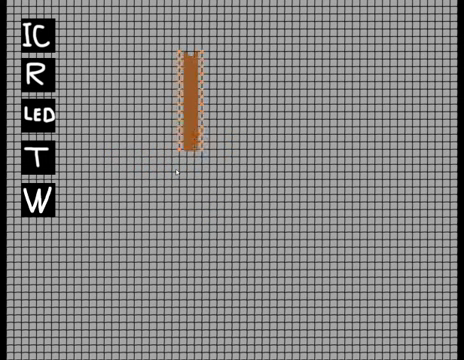
key("r")
key("Delete")
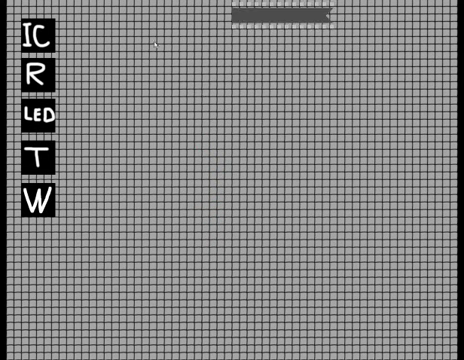
- Place a new IC chip mid-board with a resistor just above it
left_click(255, 20)
left_click_drag(290, 60, 240, 130)
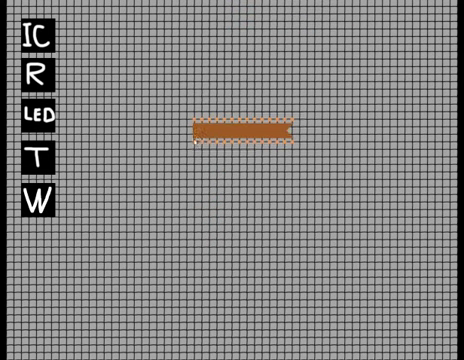
left_click(205, 148)
left_click(37, 74)
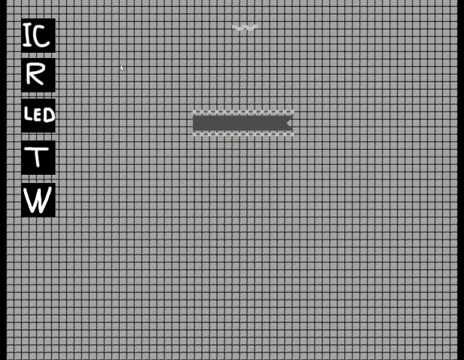
left_click(243, 28)
left_click_drag(247, 29, 205, 103)
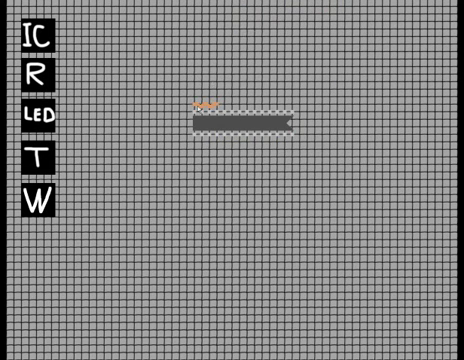
left_click(145, 108)
- Add an LED above the IC and a transistor above its right side
left_click(37, 74)
left_click(237, 26)
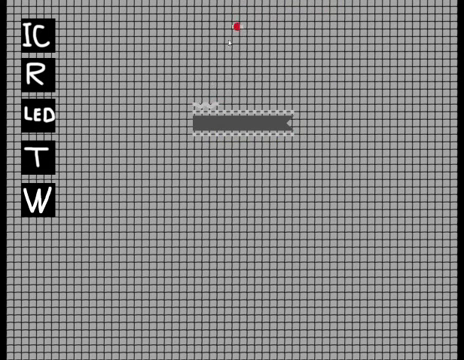
left_click_drag(237, 26, 221, 96)
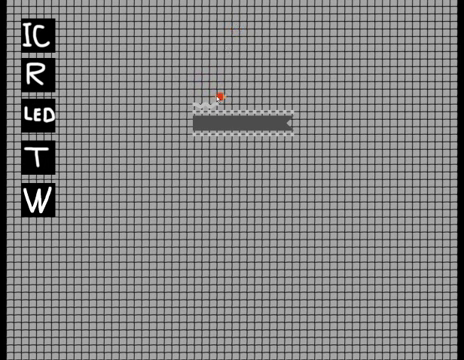
left_click(220, 96)
left_click(37, 155)
mouse_move(241, 24)
left_mouse_down()
mouse_move(262, 38)
mouse_move(270, 90)
mouse_move(255, 91)
left_mouse_up()
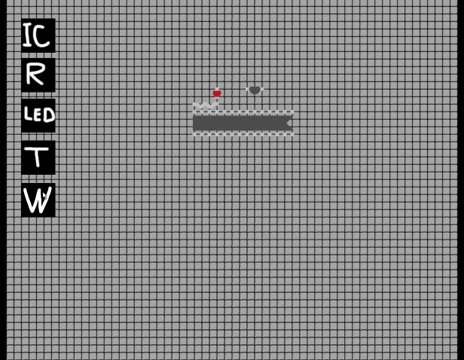
- Draw a long wire across the upper board and a short LED-to-transistor wire
left_click(40, 198)
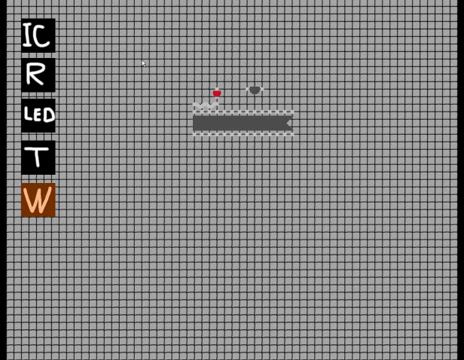
left_click_drag(143, 62, 248, 60)
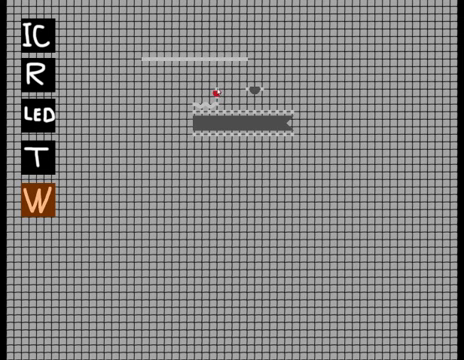
left_click_drag(219, 92, 248, 92)
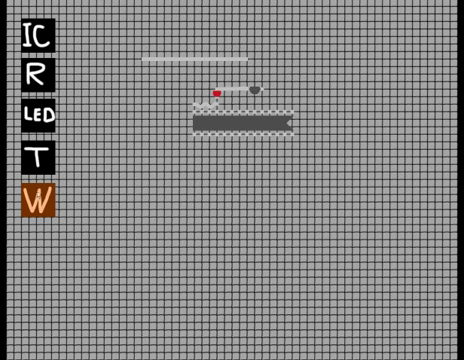
- Shift the IC slightly, rotate it vertical and back, then delete it with the LED
key("Escape")
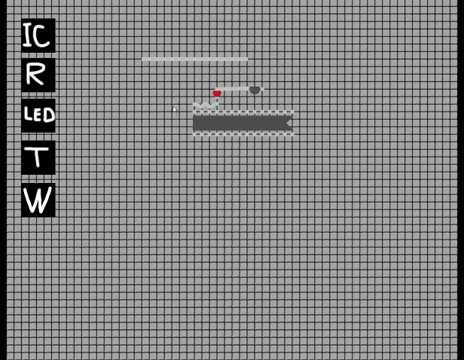
left_click(230, 126)
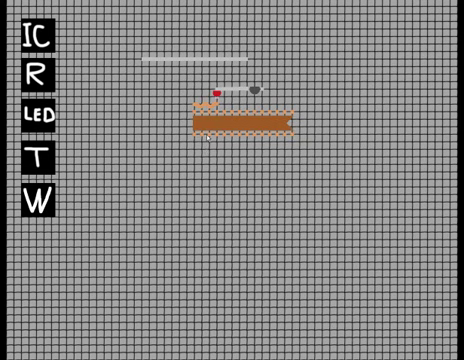
left_click_drag(207, 137, 188, 152)
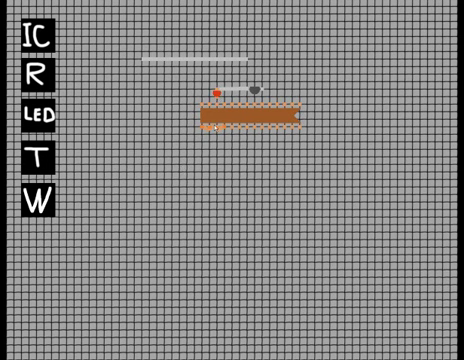
key("r")
key("r")
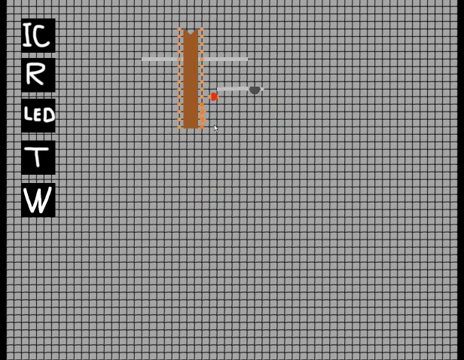
key("r")
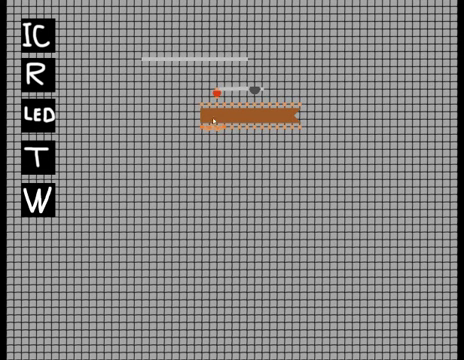
key("Delete")
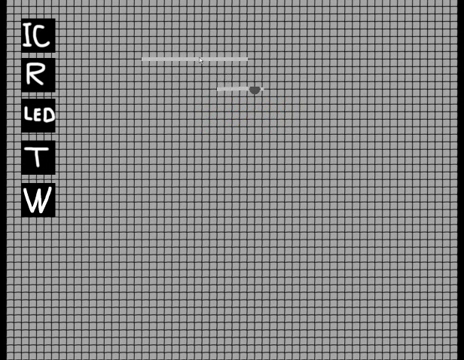
- Delete the long and short wires, then move the transistor down-left and delete it
left_click(200, 60)
left_click(235, 90, "shift")
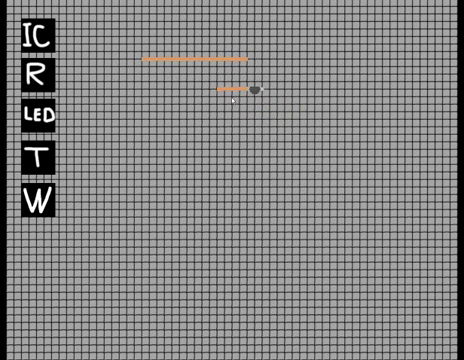
key("Delete")
left_click_drag(253, 90, 194, 131)
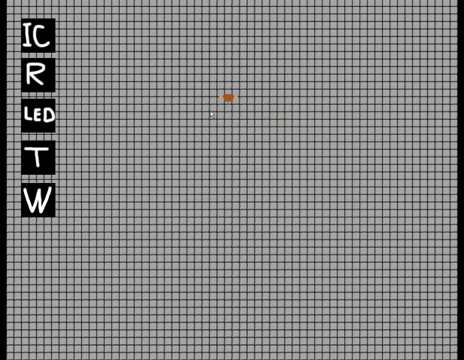
key("Delete")
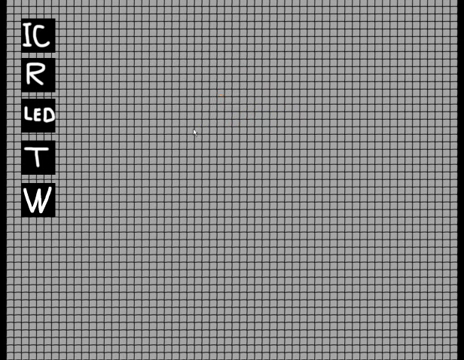